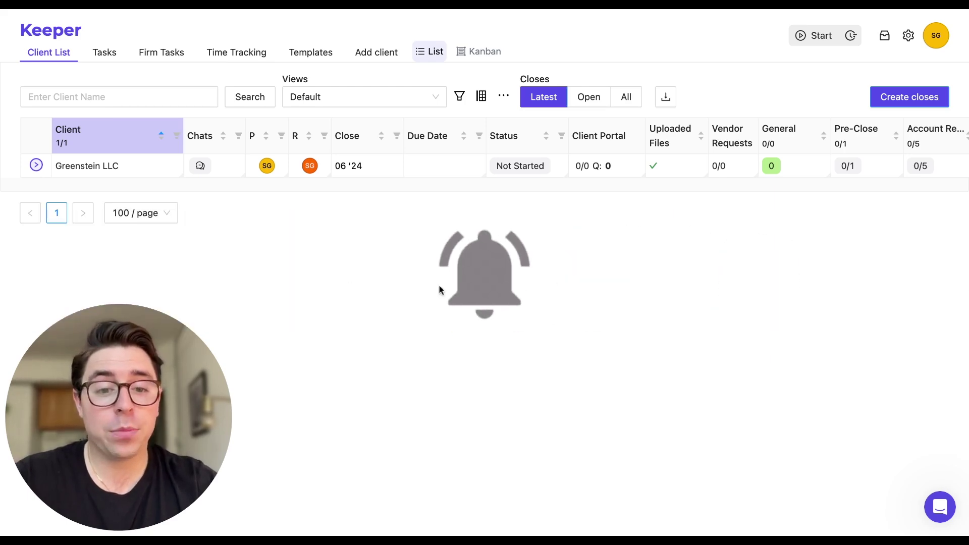
Toggle the help chat, then open Greenstein LLC's Jun '24 close page from the client list.
click(936, 503)
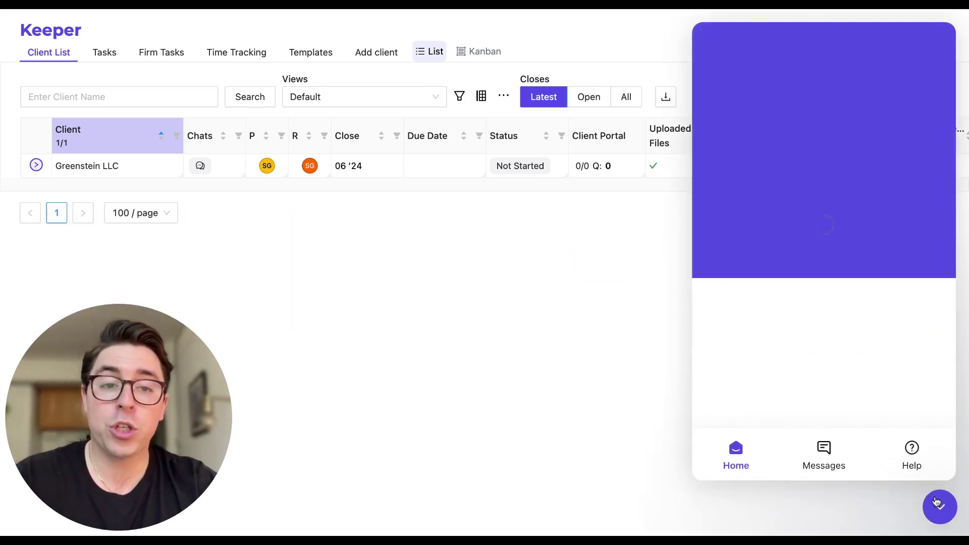
click(936, 502)
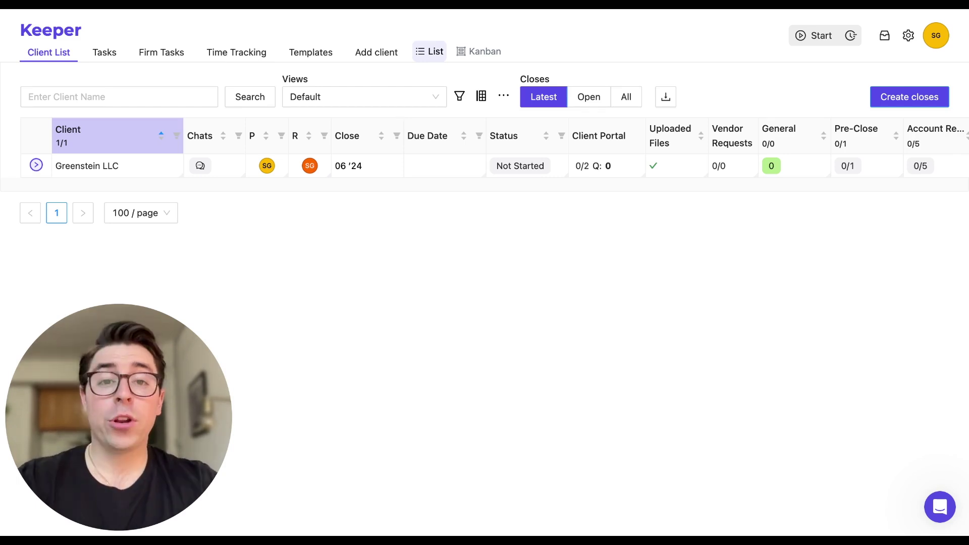
click(133, 172)
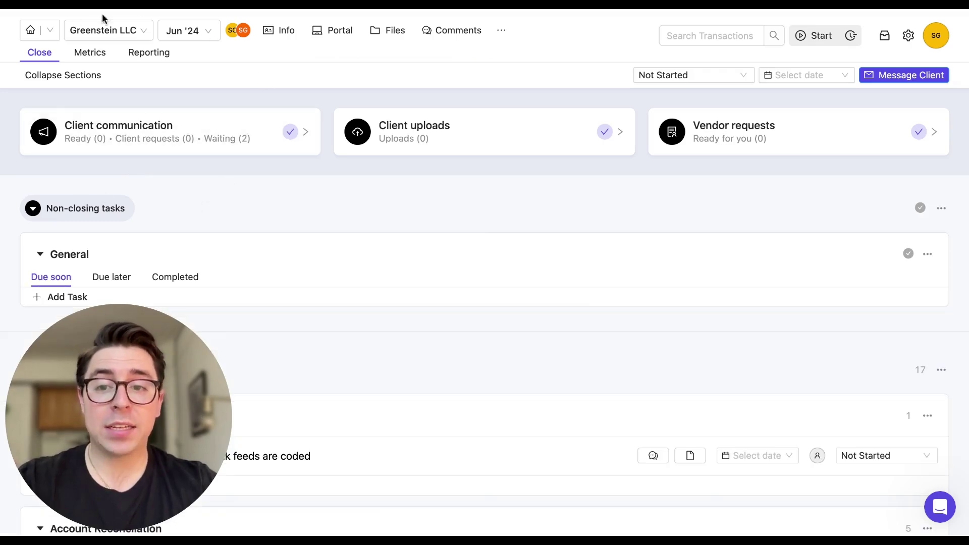
Open Greenstein LLC's client communication on the empty Non-transaction questions tab.
click(189, 138)
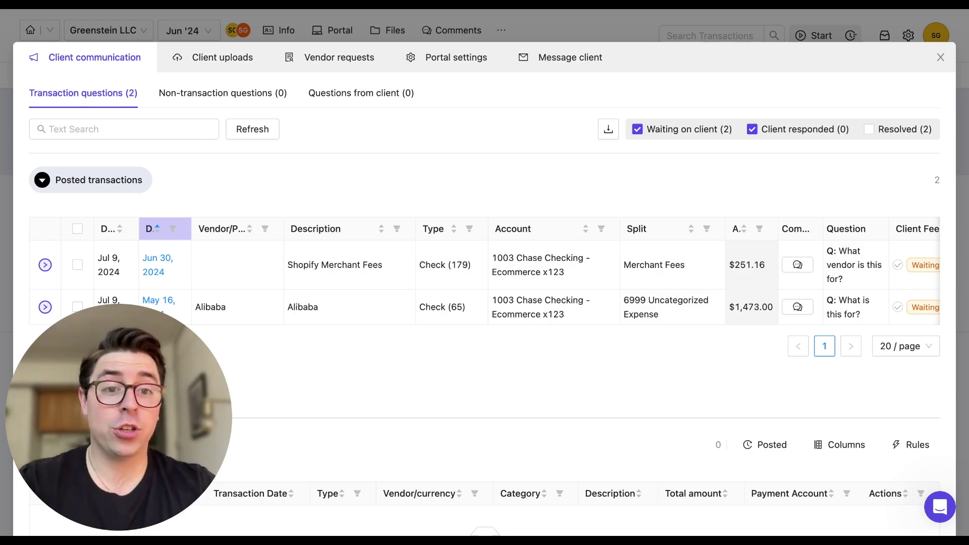
click(212, 99)
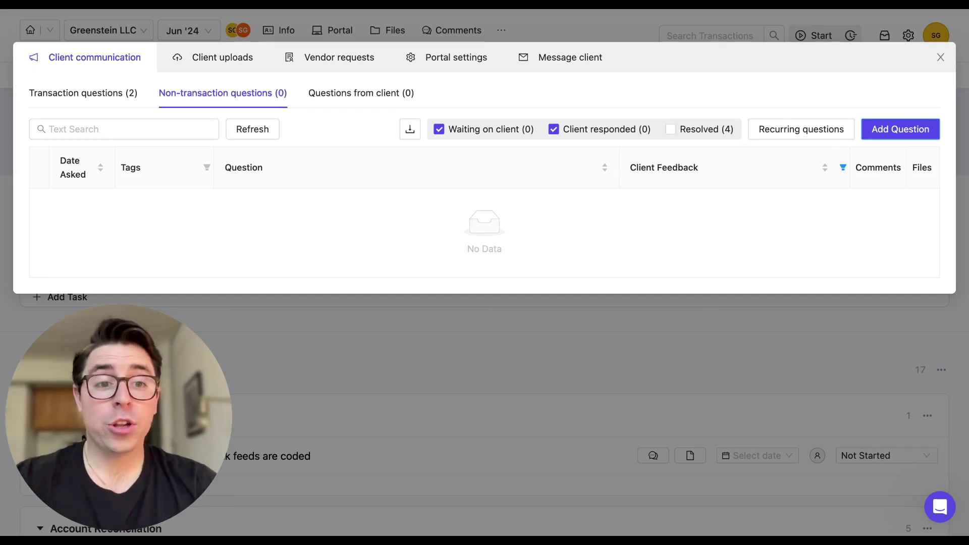
Add a recurring question requesting last month's Chase statement, tagged Statements.
click(783, 127)
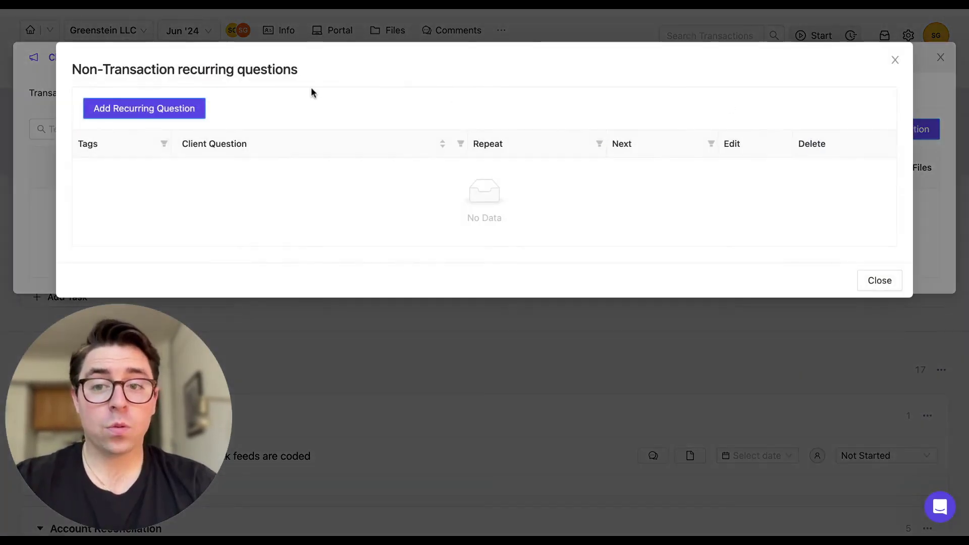
click(192, 110)
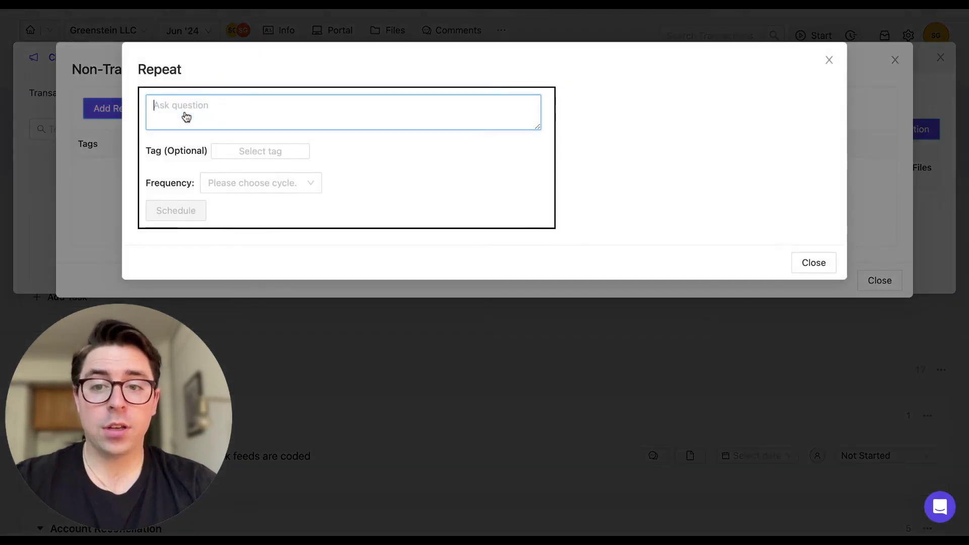
text(Please upload your Chase statement for last month)
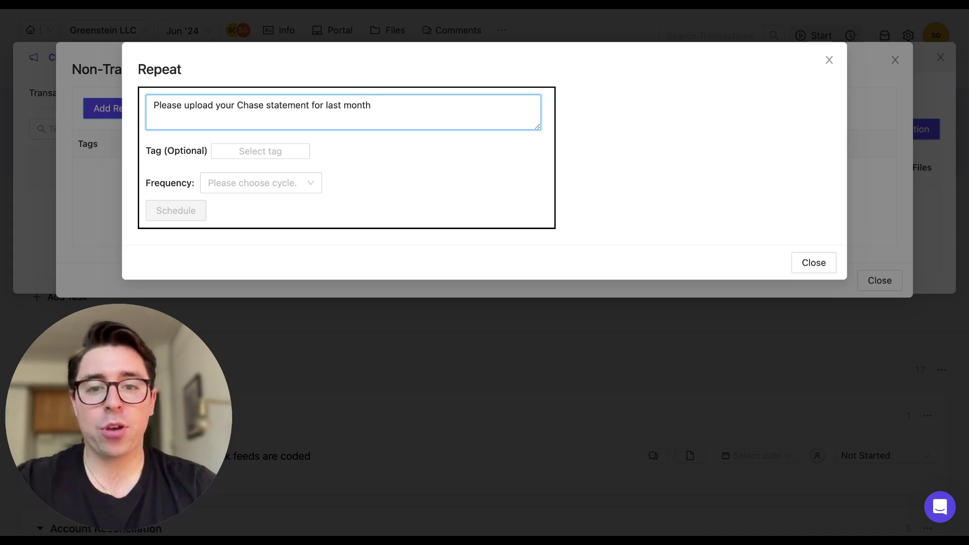
click(235, 151)
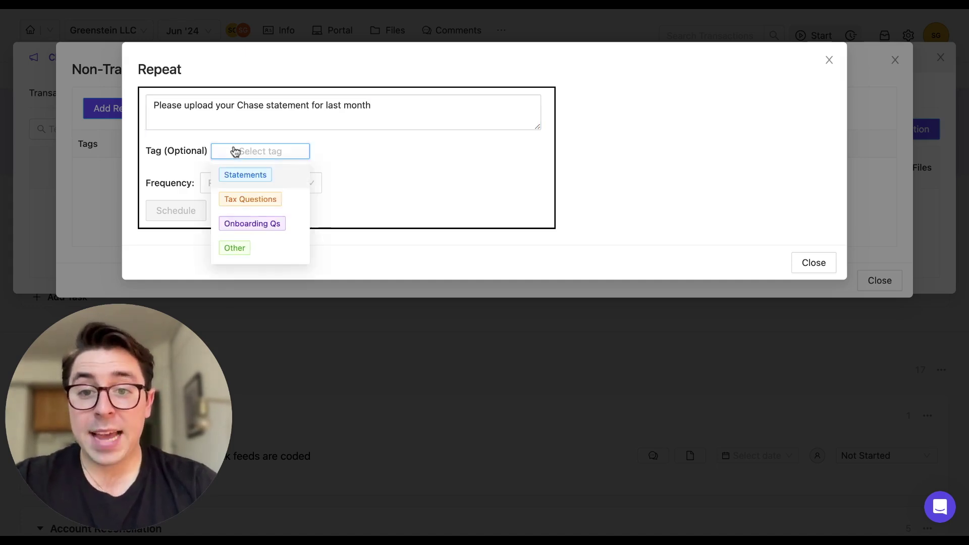
click(240, 174)
Set the question to repeat monthly starting August 1, 2024, and schedule it.
click(245, 185)
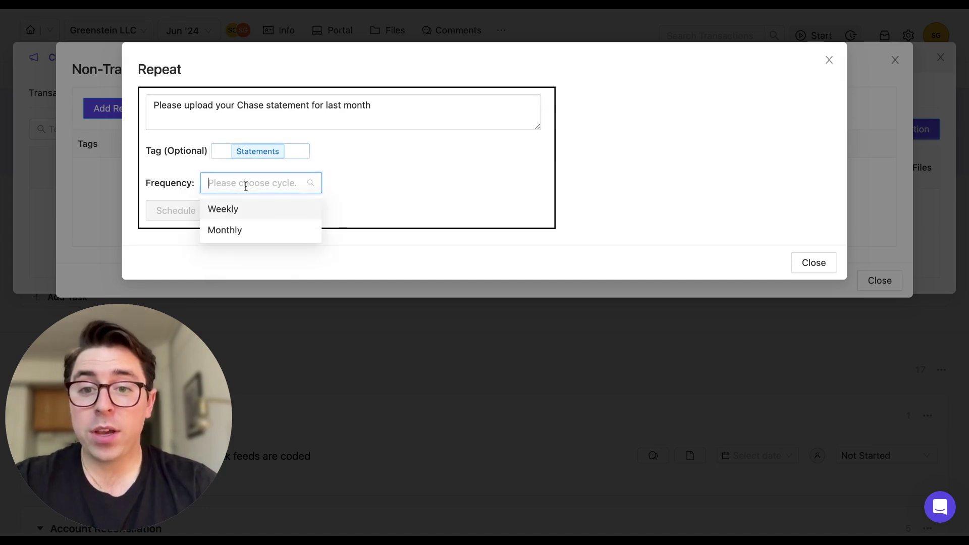
click(251, 229)
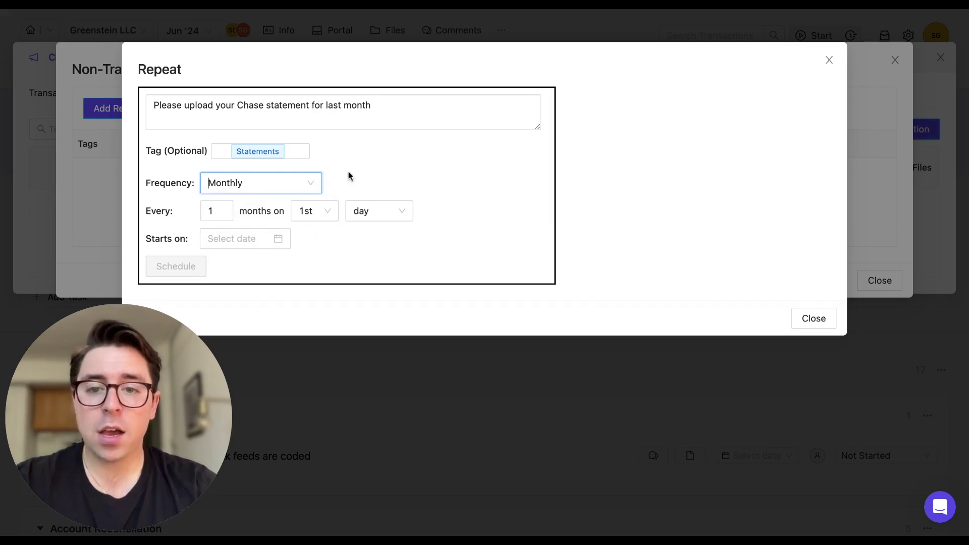
click(255, 236)
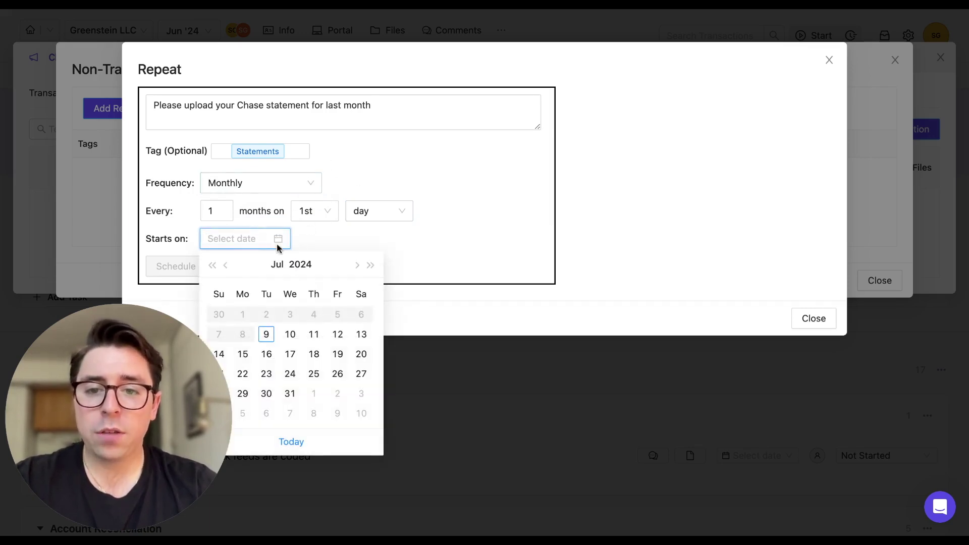
click(356, 265)
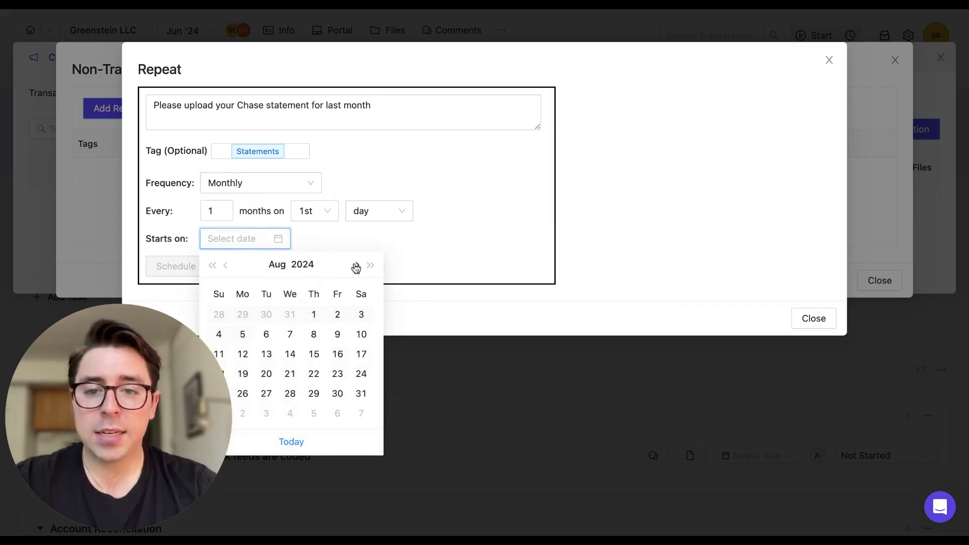
click(314, 315)
click(195, 268)
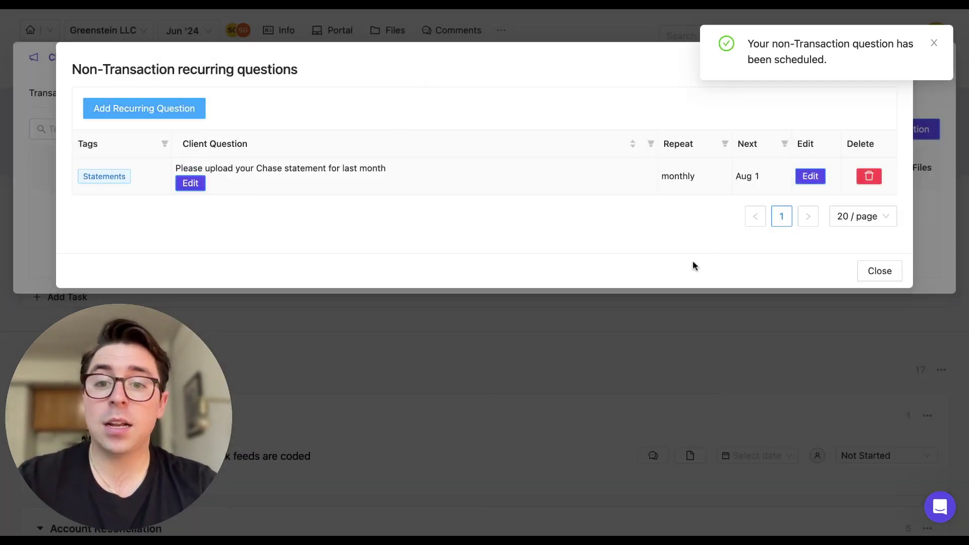
Close the Non-Transaction recurring questions dialog to return to the empty questions tab.
click(893, 59)
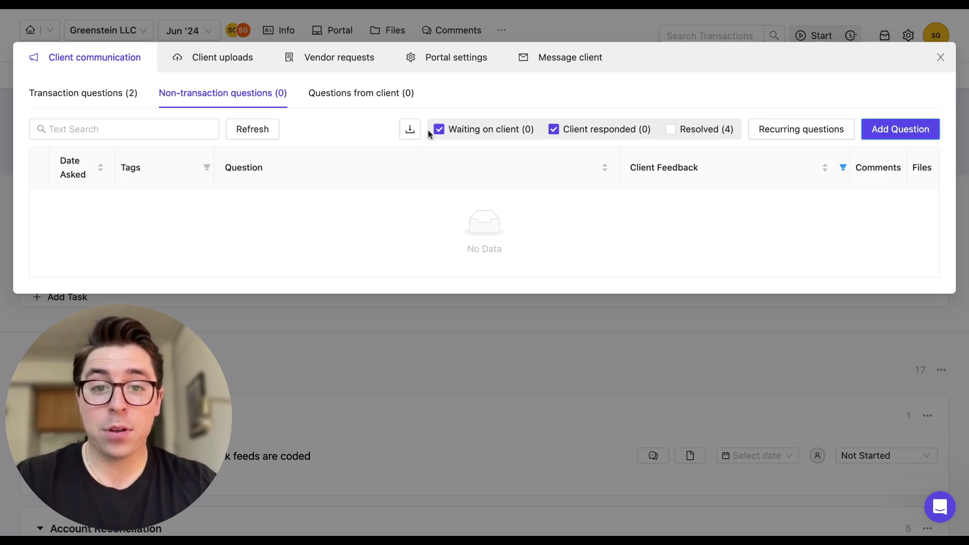
Show Portal settings with its two contacts, starting and cancelling a new contact.
click(459, 69)
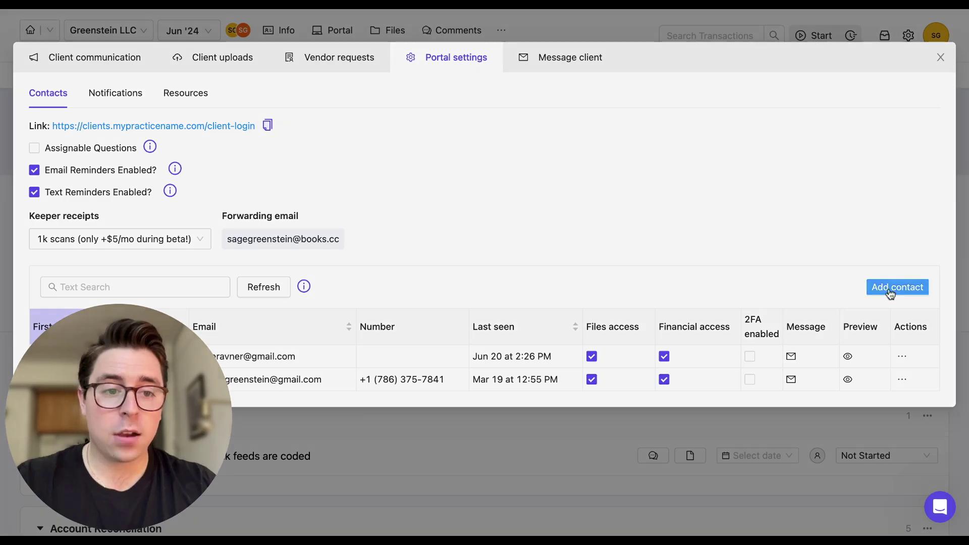
click(890, 291)
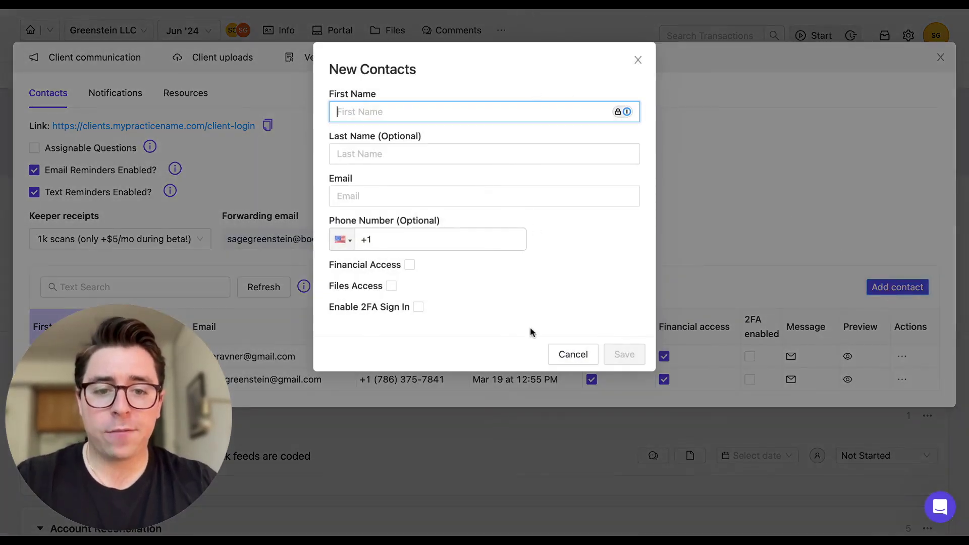
click(564, 357)
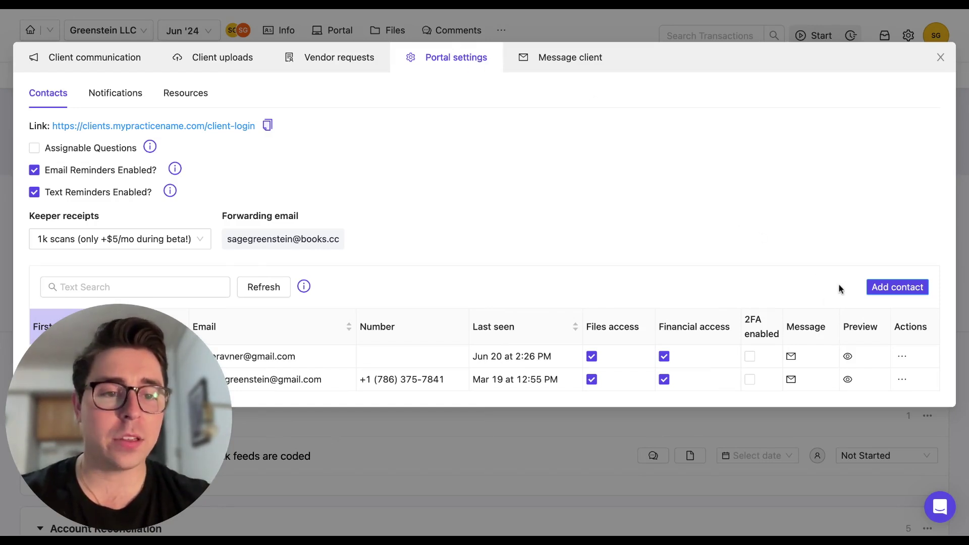
Preview the portal as the first contact, checking 2 transaction and 1 non-transaction questions, then close it.
click(873, 387)
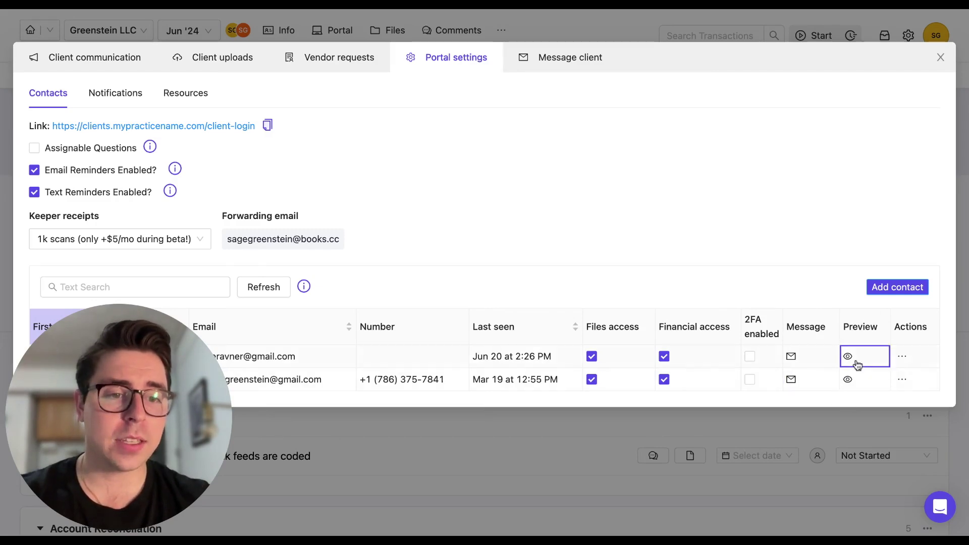
click(857, 364)
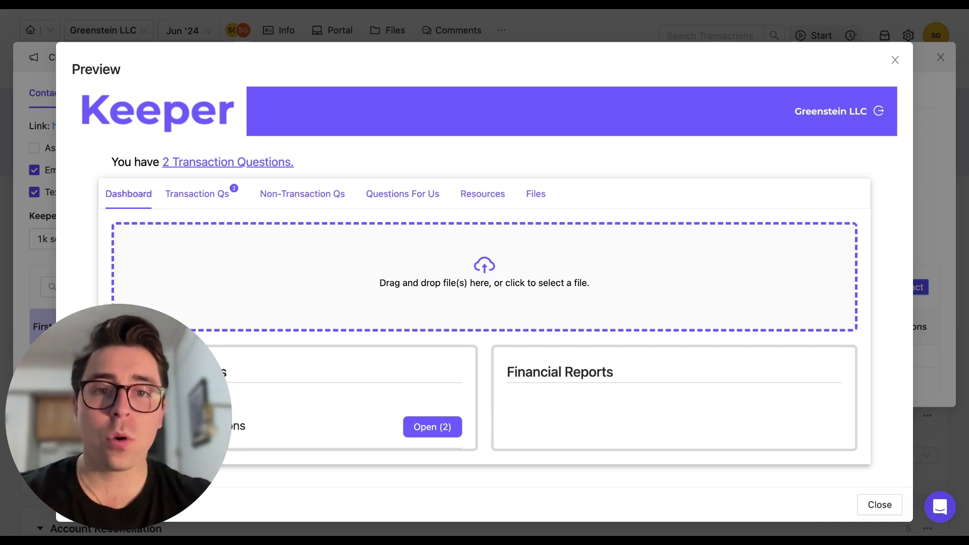
click(206, 198)
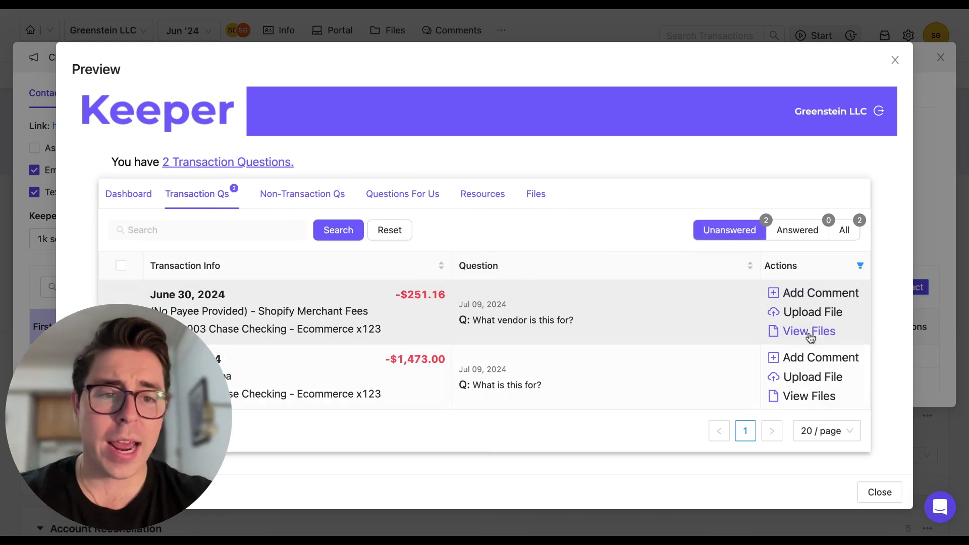
click(319, 193)
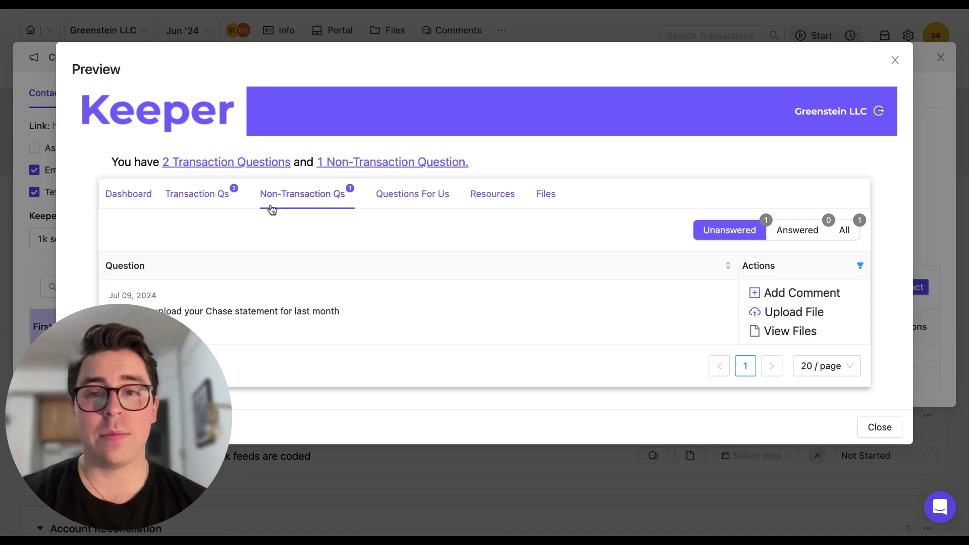
click(130, 193)
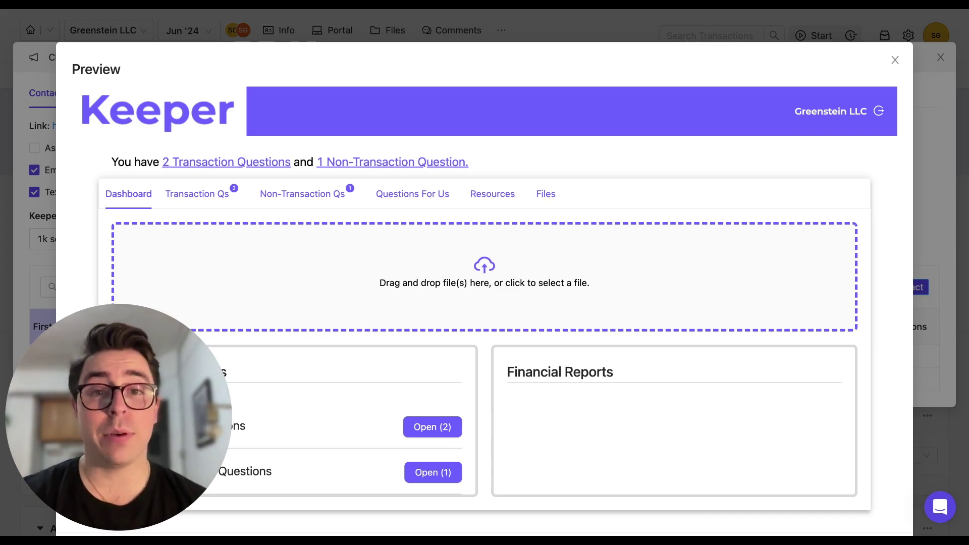
click(895, 59)
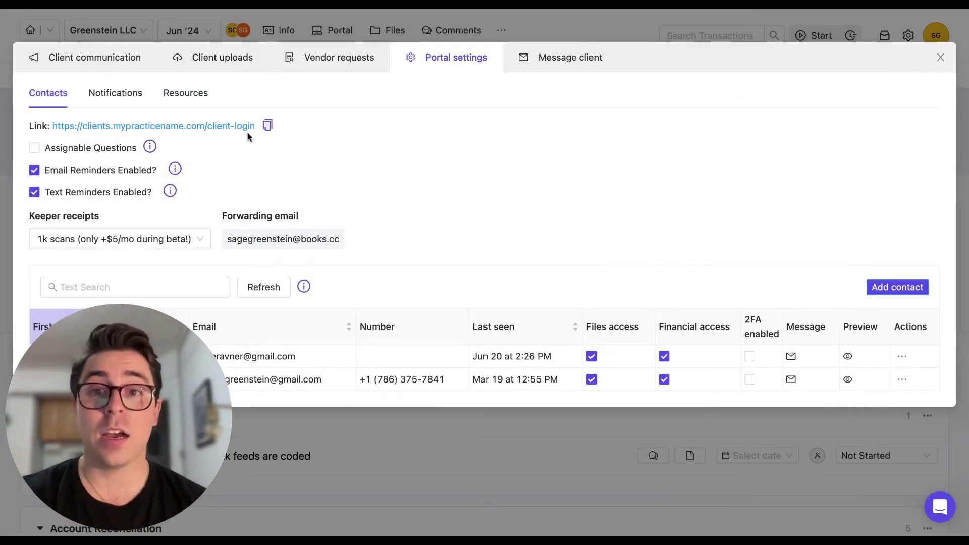
Preview Test Document.png in the client uploads inbox, close it, and bring up its actions.
click(216, 60)
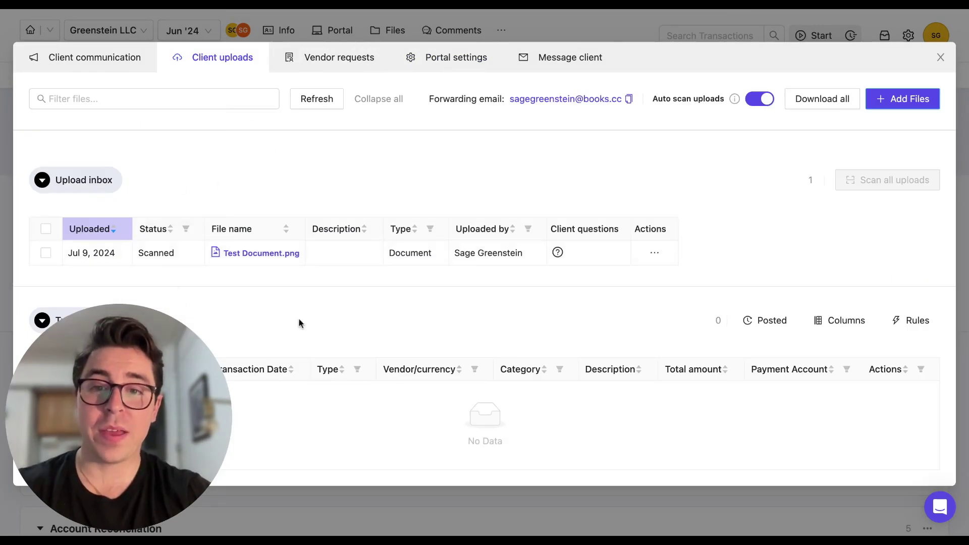
click(244, 253)
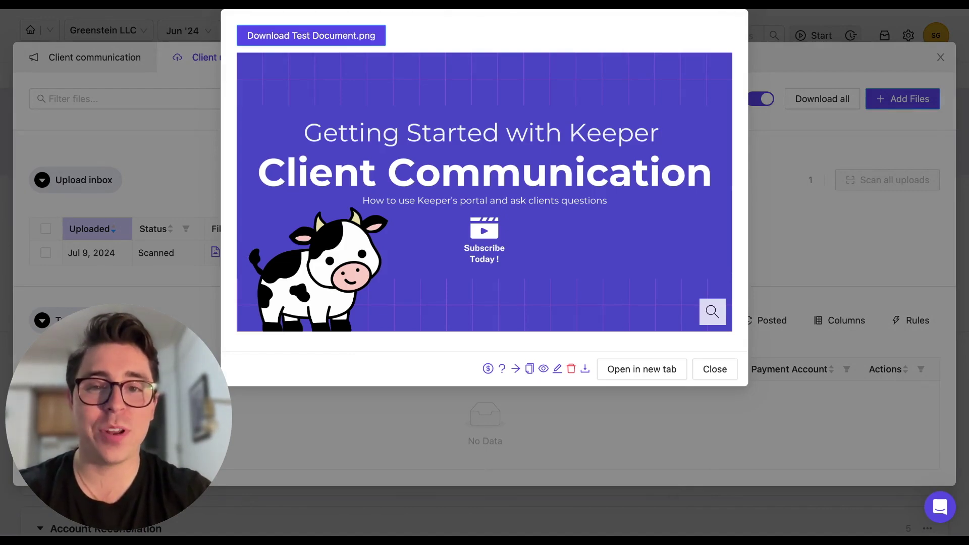
click(714, 370)
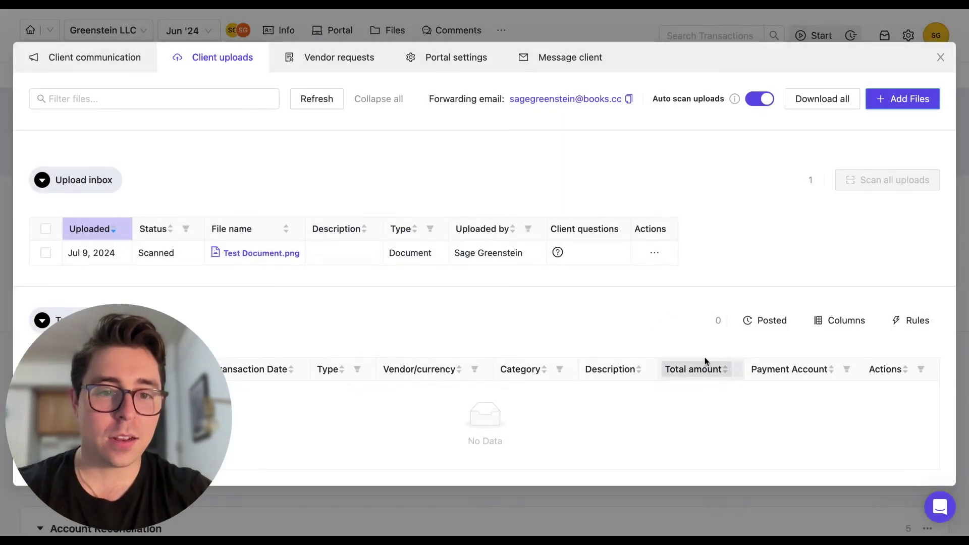
click(657, 256)
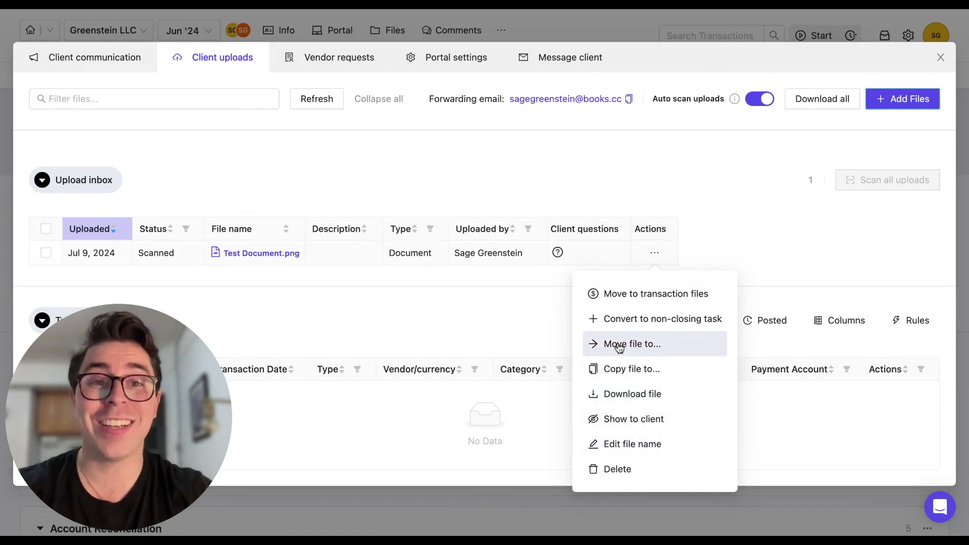
Choose to move Test Document.png to an auto-organized closing task.
click(709, 190)
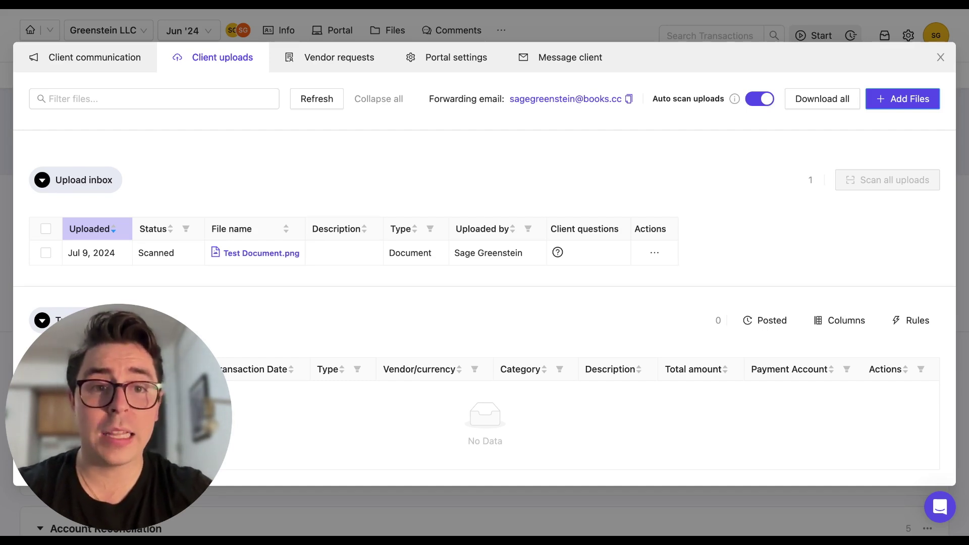
click(654, 252)
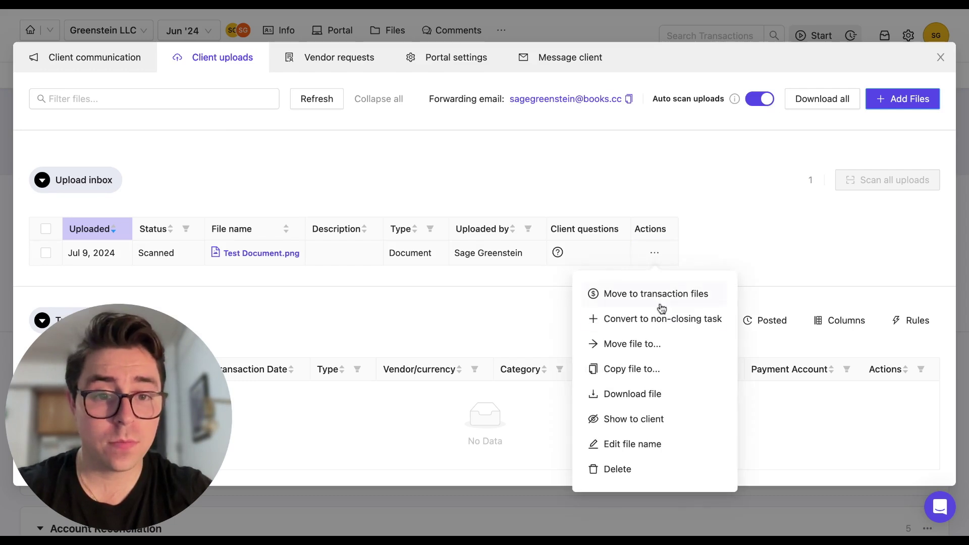
click(665, 340)
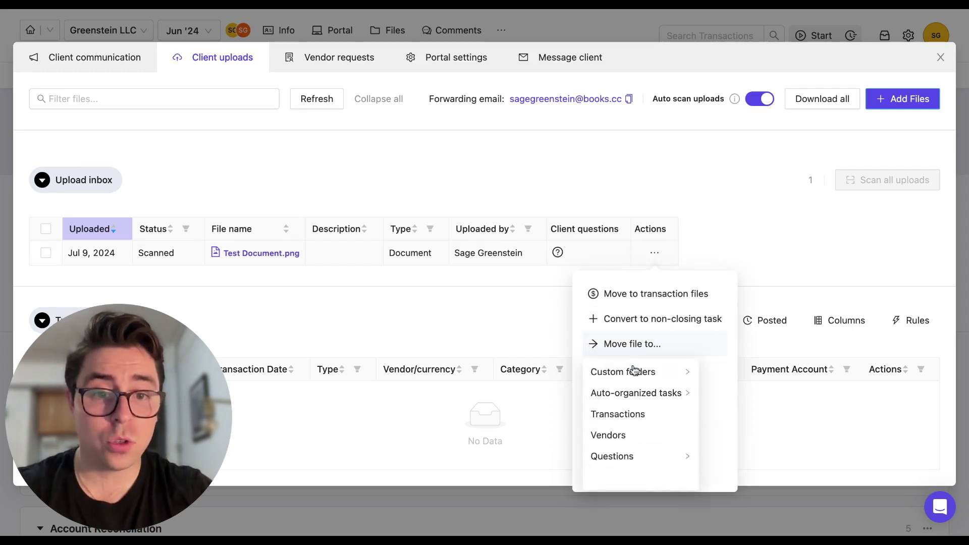
click(639, 402)
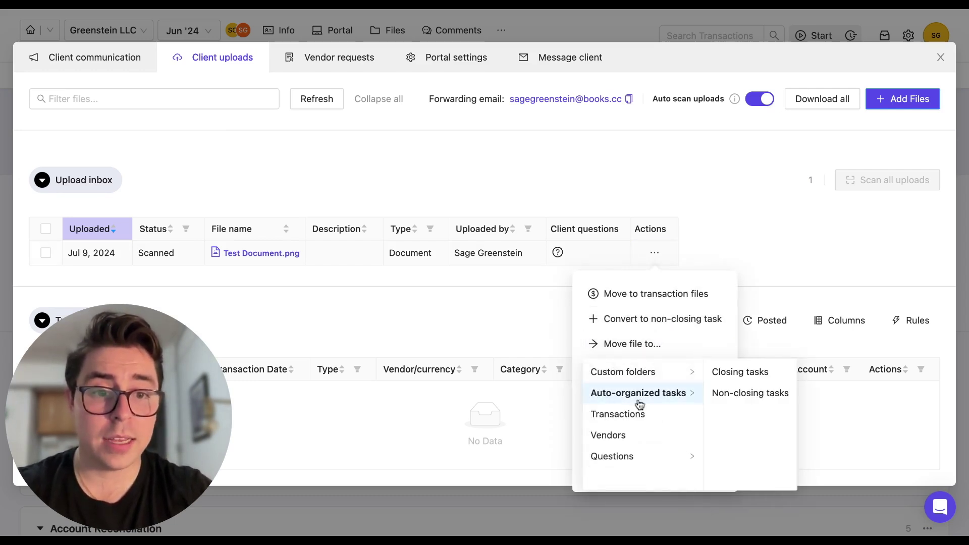
click(732, 373)
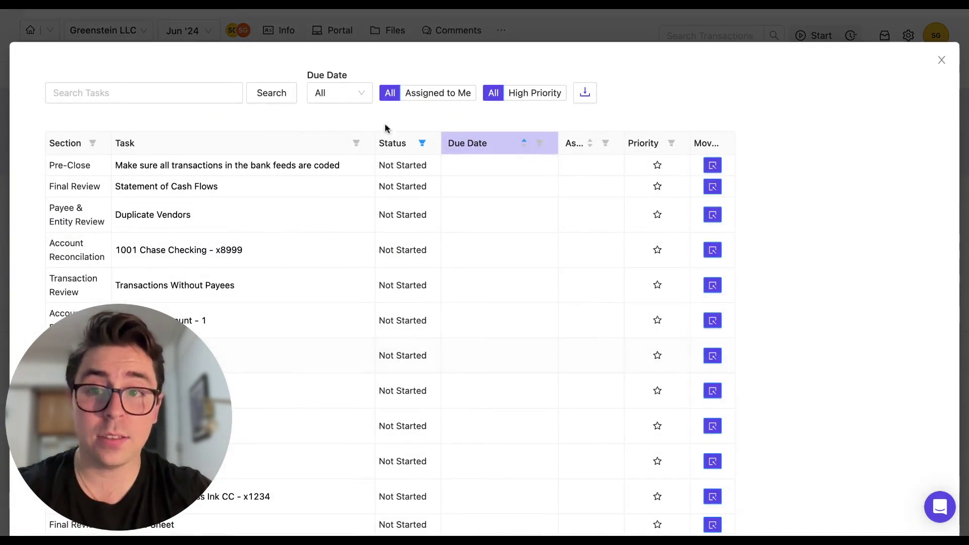
Filter to Account Reconciliation and move the file into the Brex Cash Account (3671) task.
click(94, 143)
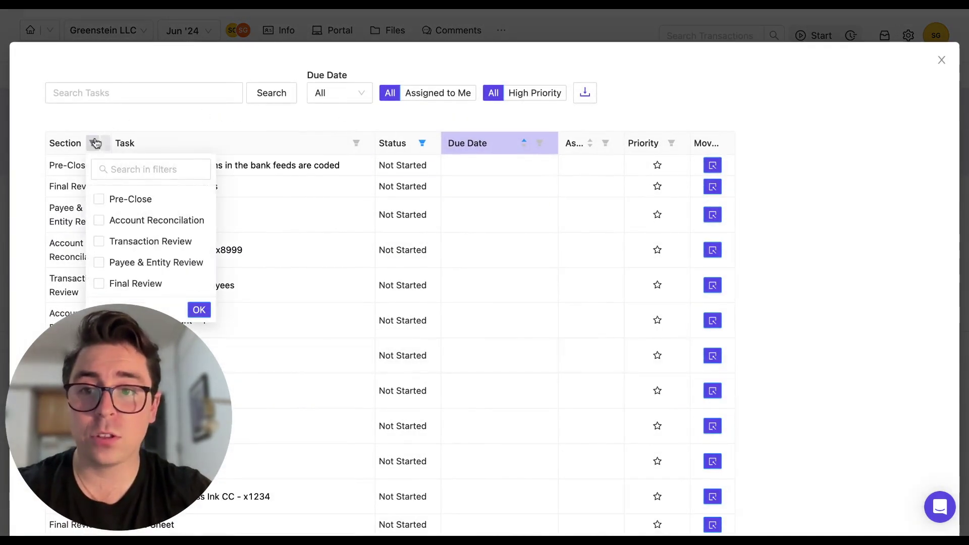
click(99, 220)
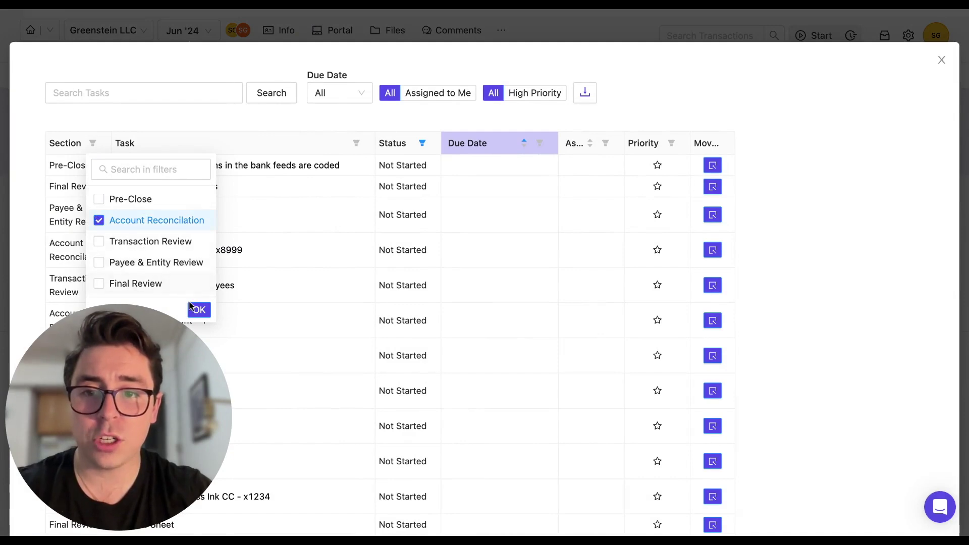
click(198, 309)
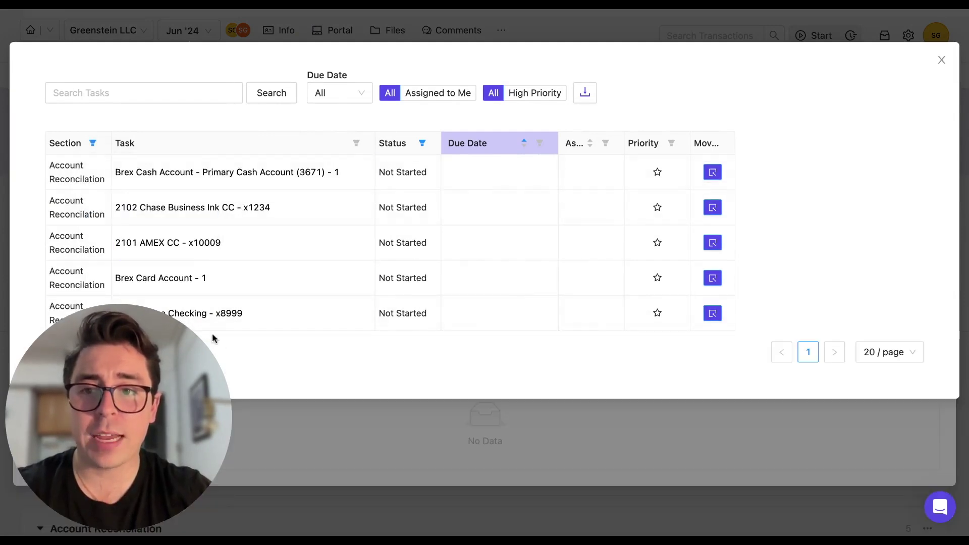
click(714, 173)
click(643, 148)
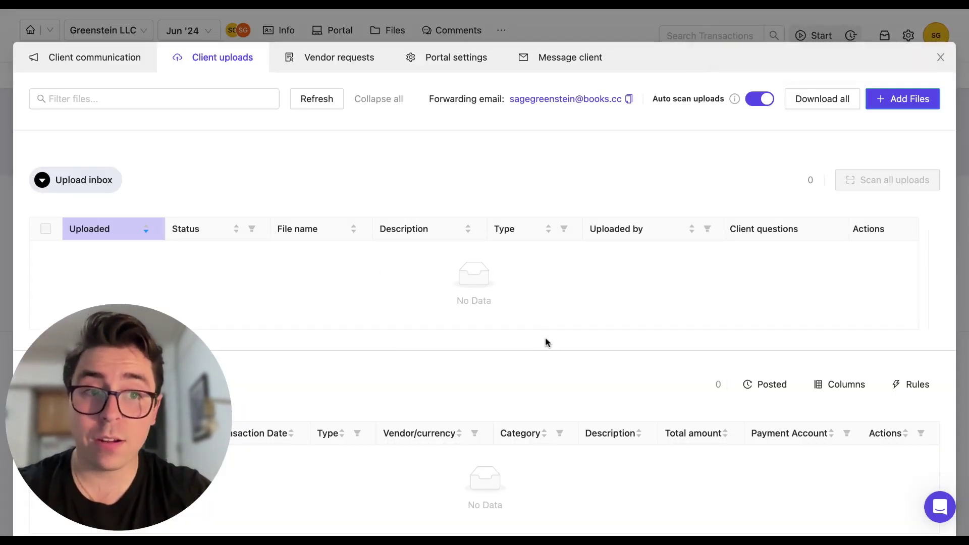
Close client uploads and verify the Brex Cash Account reconciliation task shows 1 attached file.
click(940, 57)
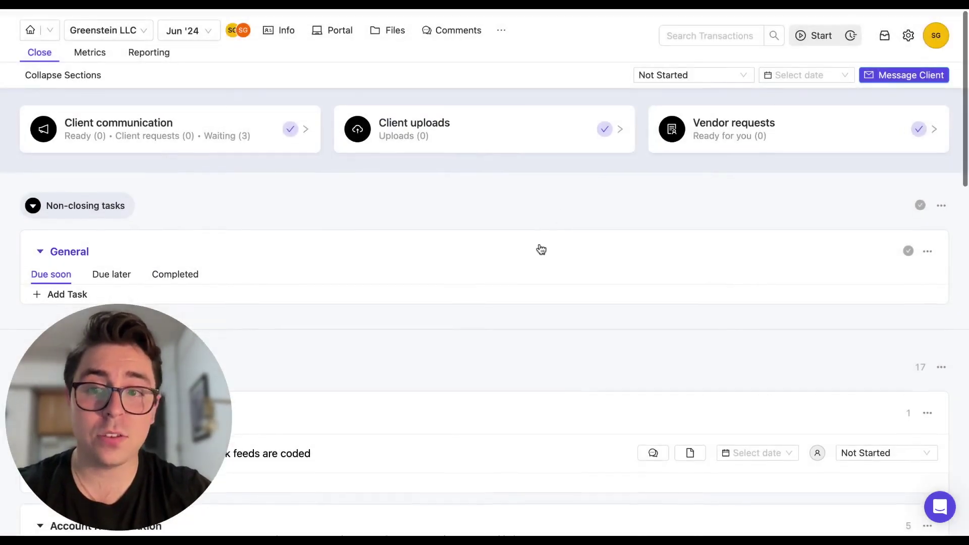
scroll(541, 249, down, 4)
scroll(541, 249, down, 4)
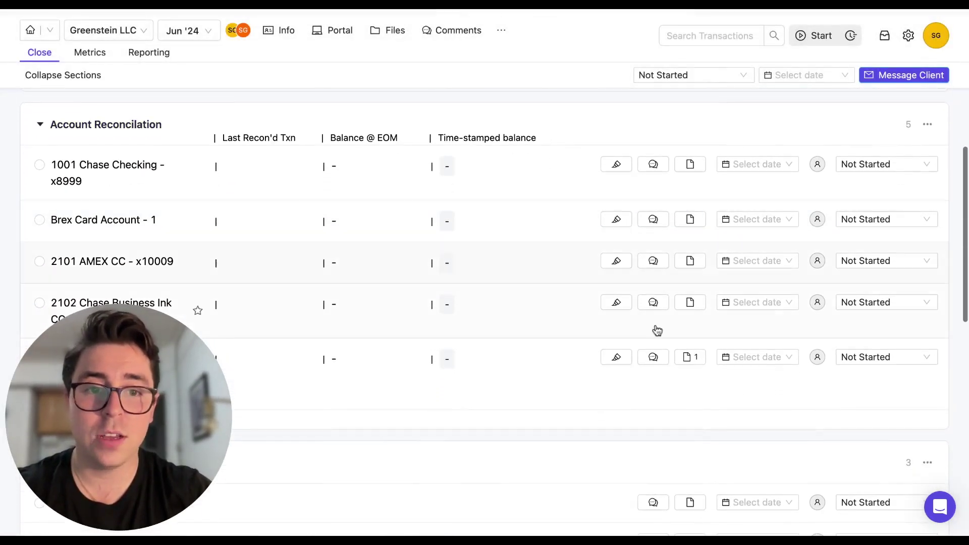
click(696, 359)
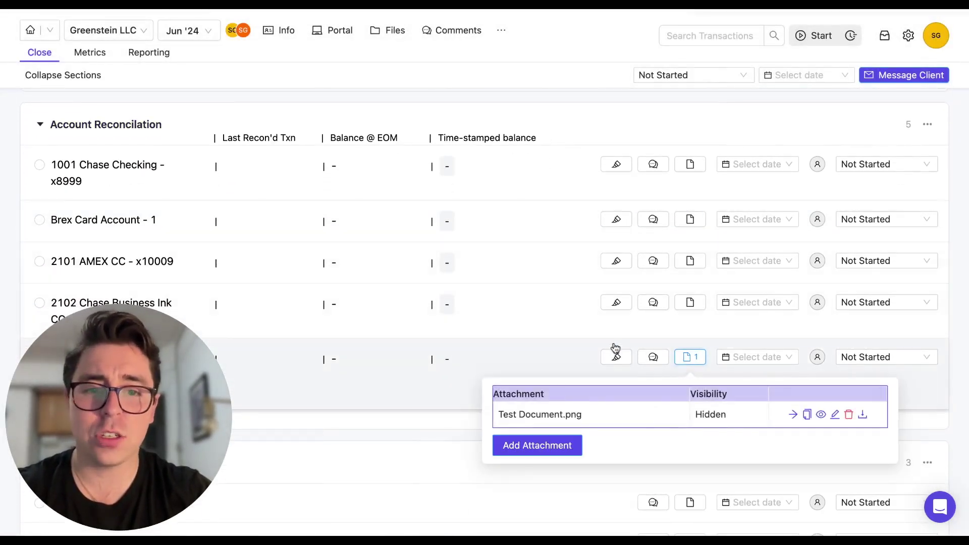
scroll(606, 344, down, 2)
click(346, 264)
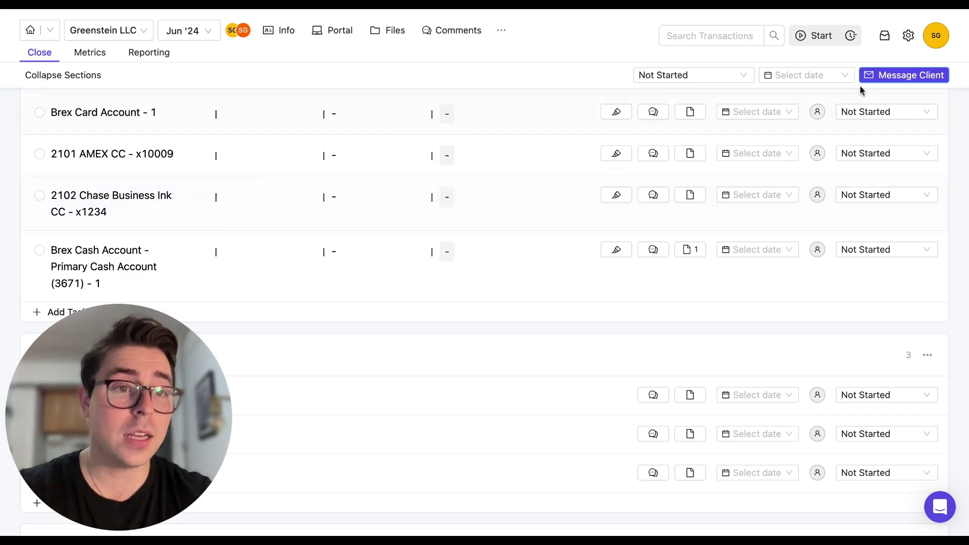
click(935, 36)
click(294, 102)
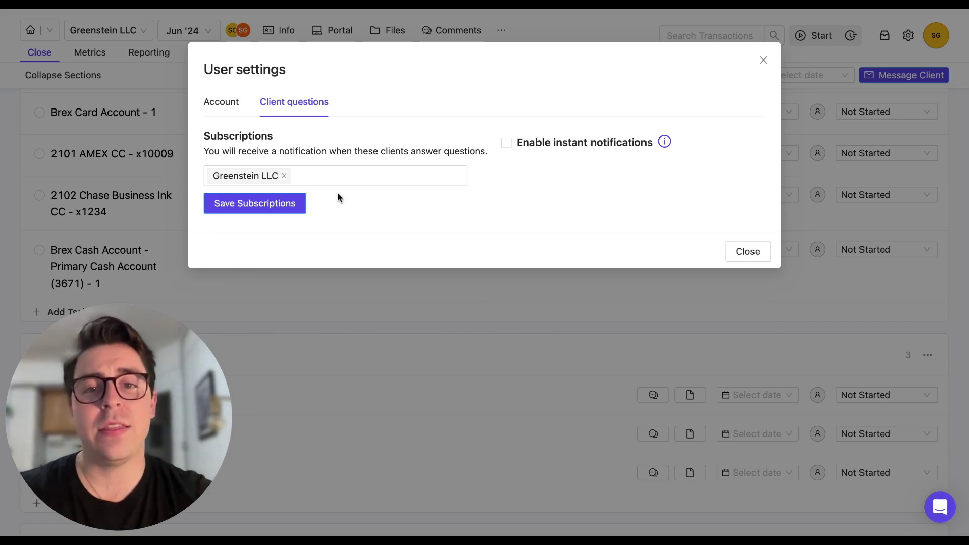
click(343, 177)
click(540, 191)
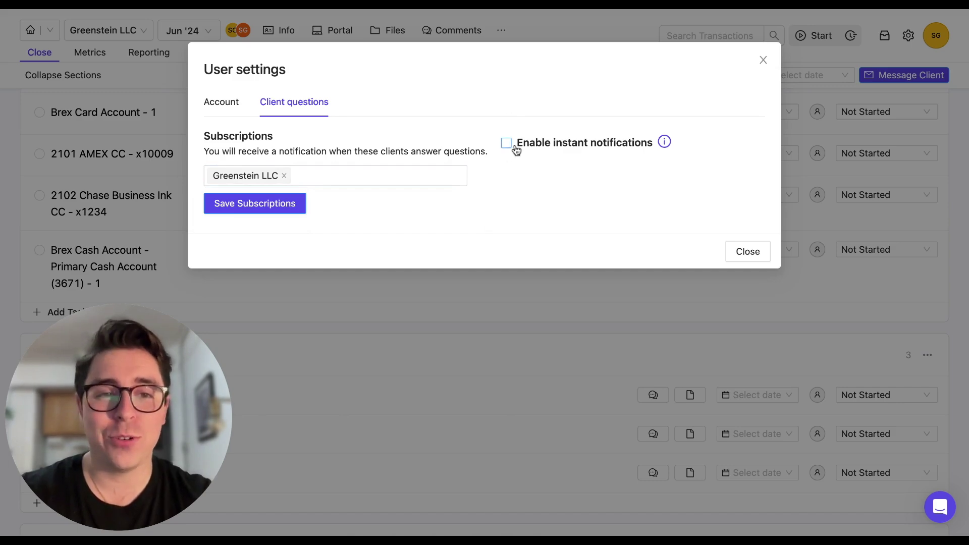
click(763, 61)
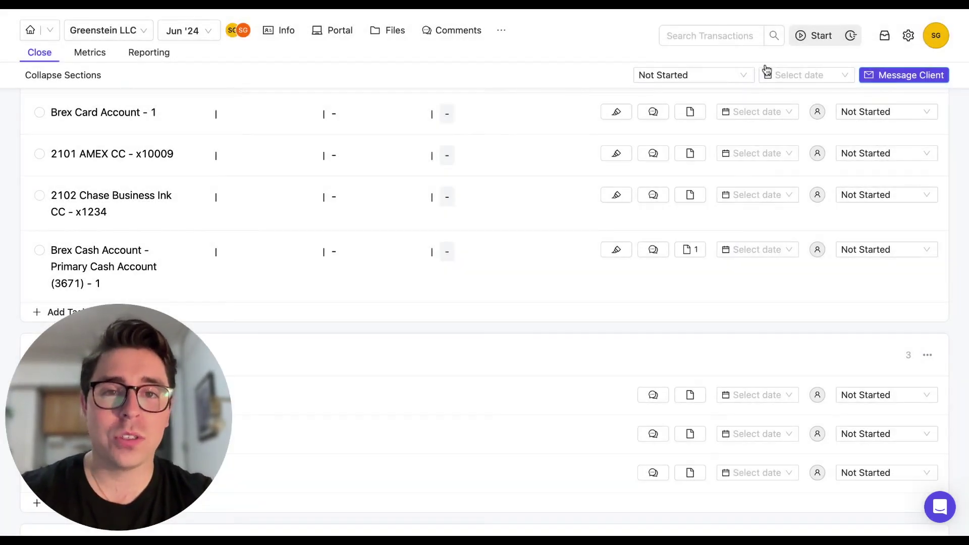
click(908, 36)
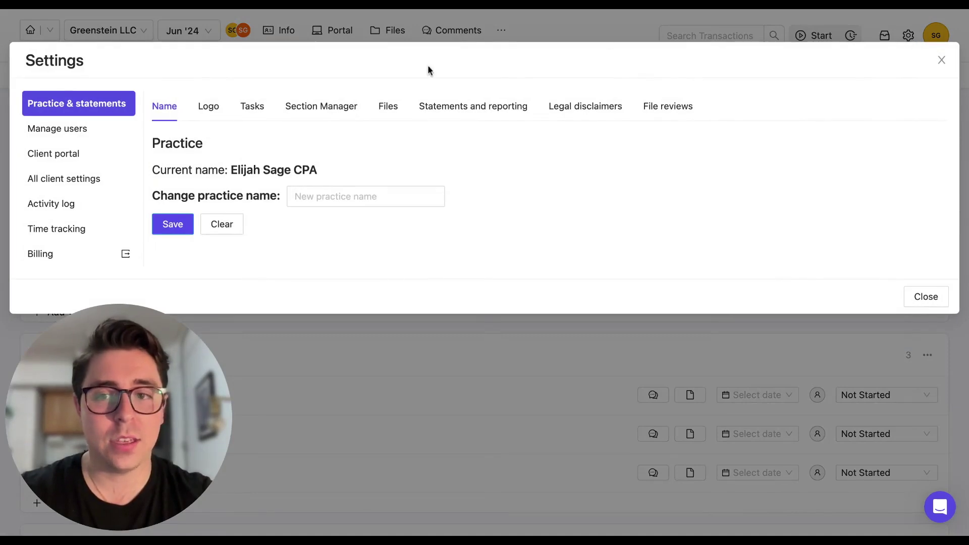
click(79, 180)
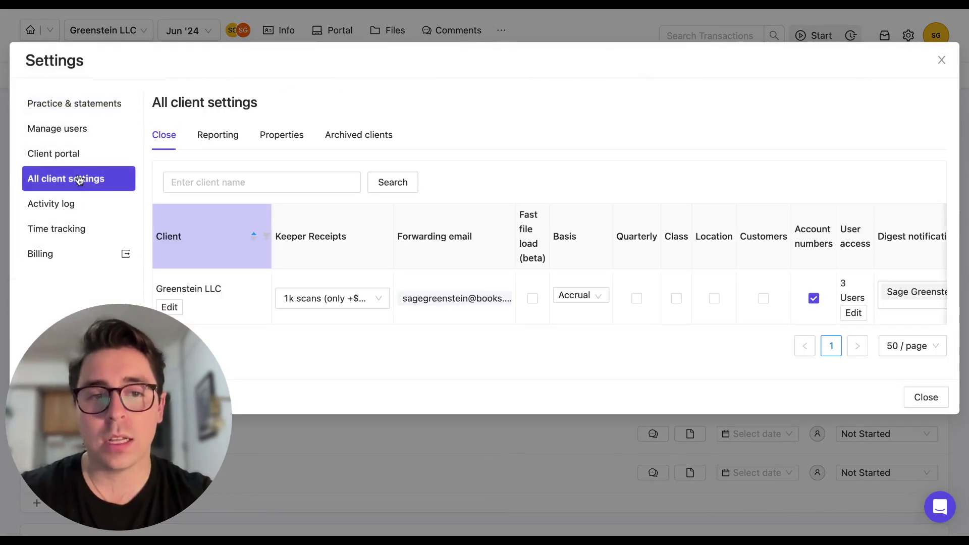
scroll(758, 264, right, 5)
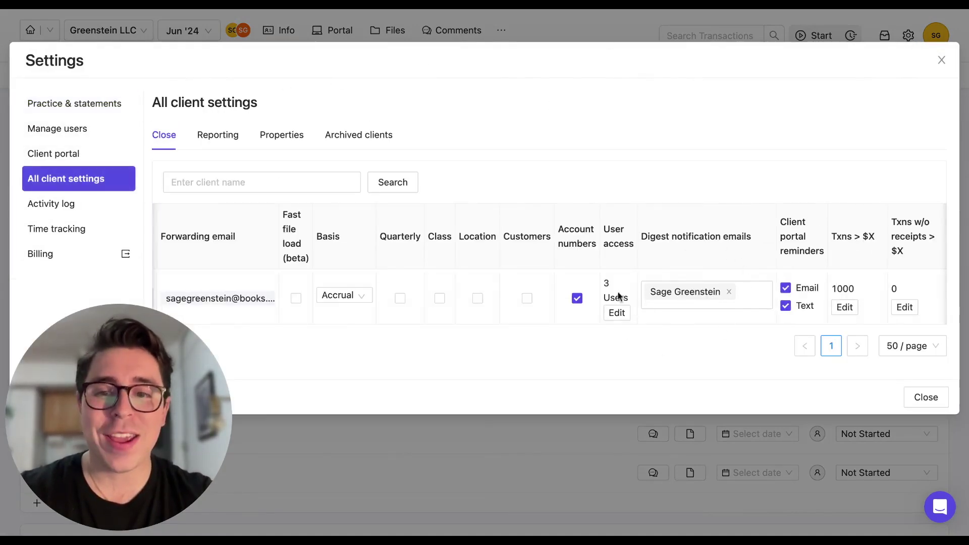
click(926, 398)
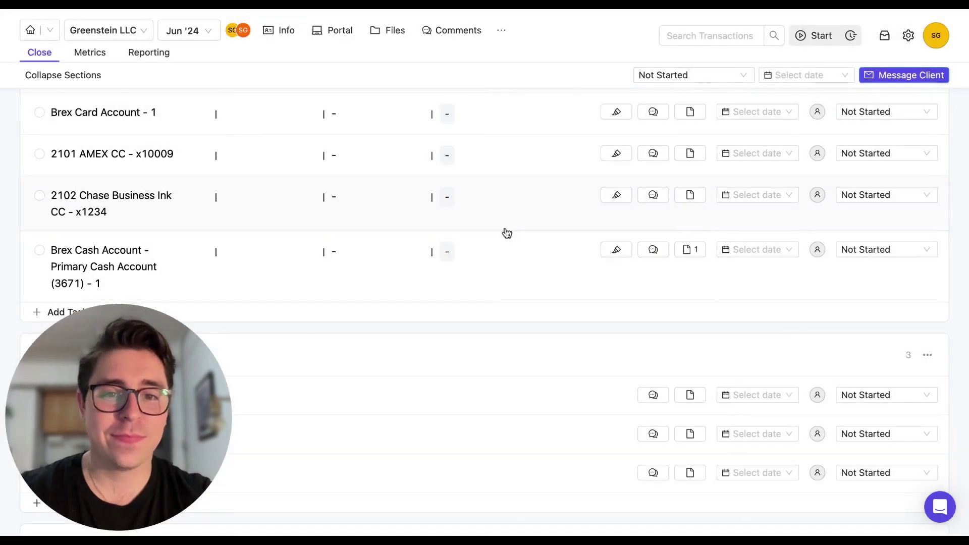
click(30, 30)
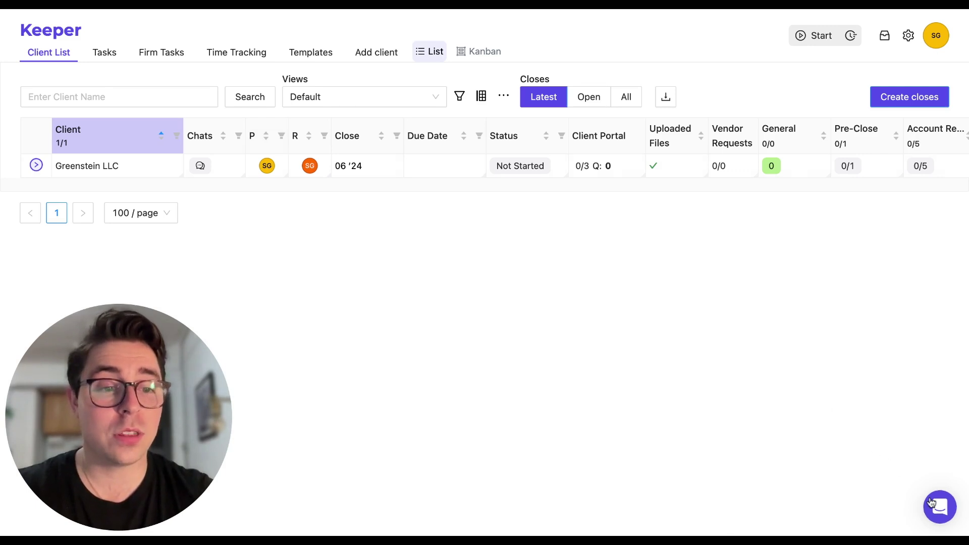
Open and then close the help messenger on the client list.
click(934, 504)
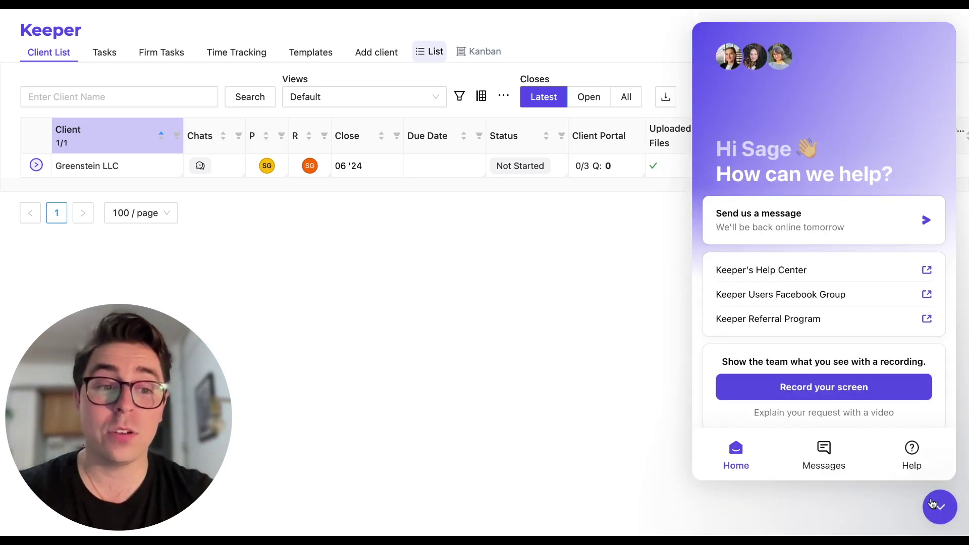
click(932, 504)
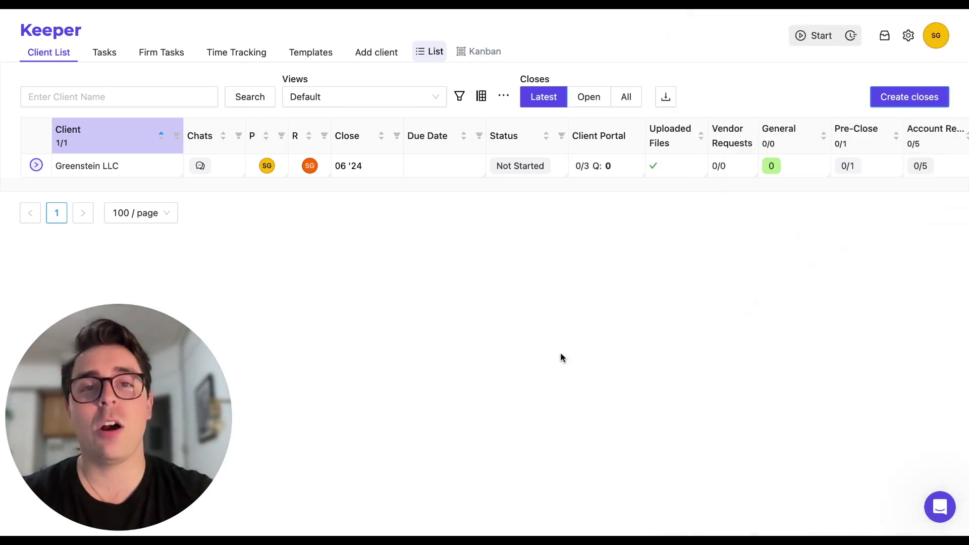